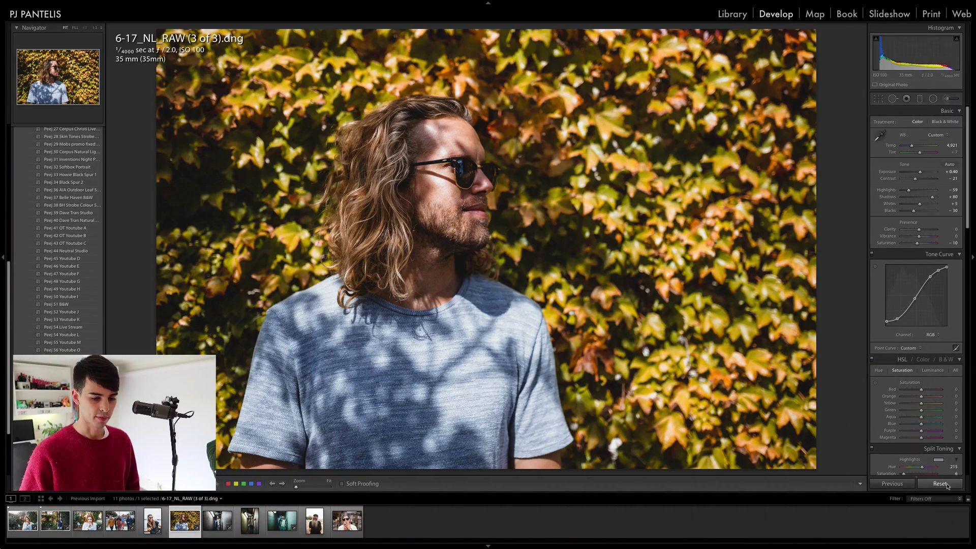
Reset the ivy portrait and sync the cleared settings to all 11 photos.
click(940, 484)
key(super+a)
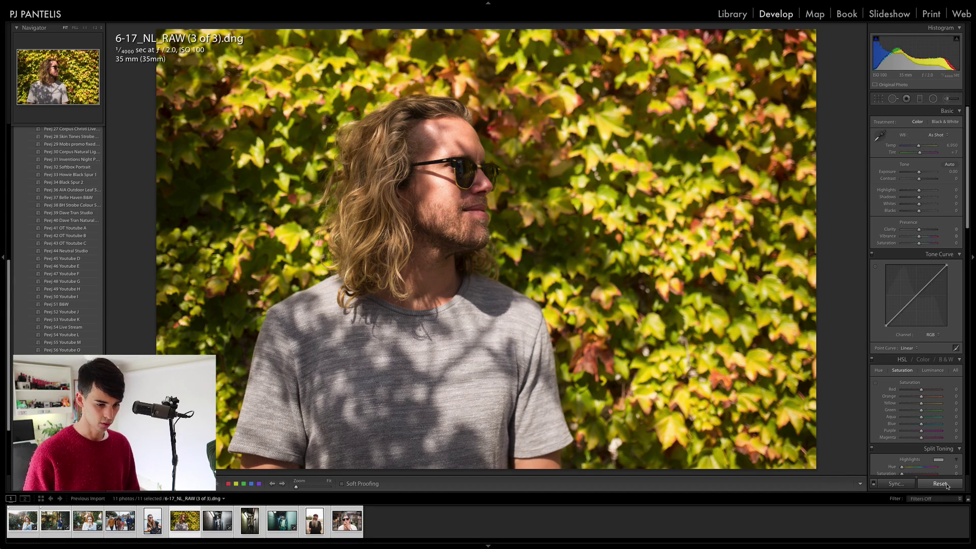
click(903, 484)
key(Return)
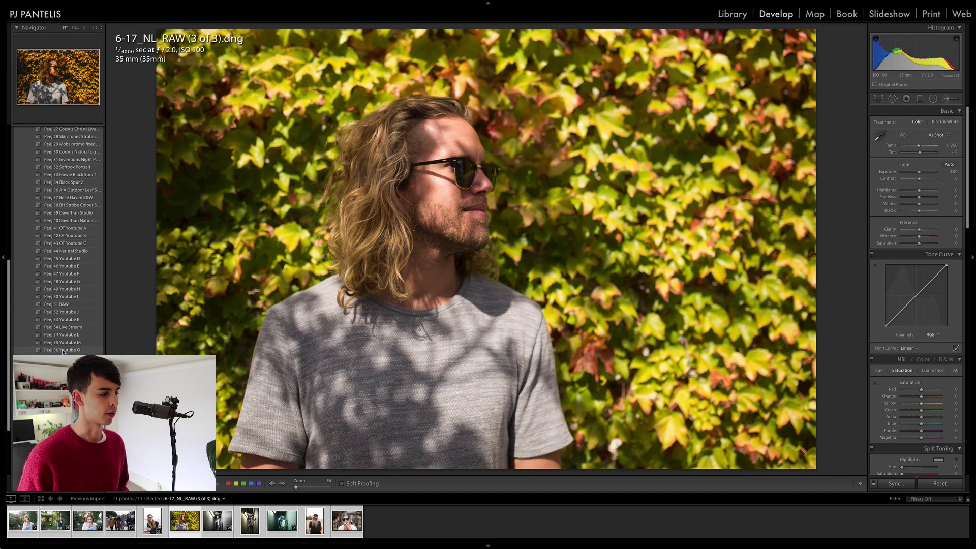
Apply Peej 56 Youtube O, giving contrast −21, highlights −59, shadows +80 and an S-curve.
click(63, 350)
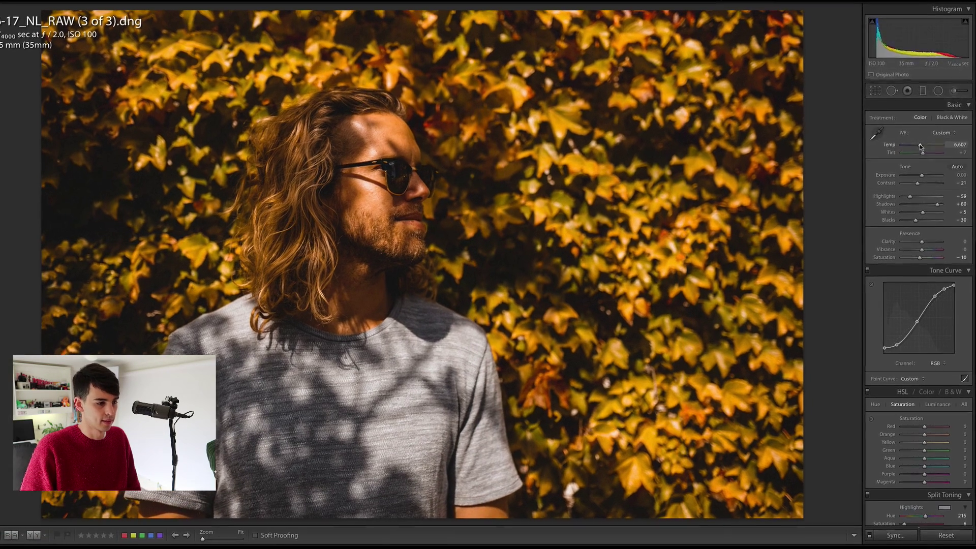
Cool the white balance, raise exposure to +0.20 and lower highlights to −73.
drag(919, 147, 880, 146)
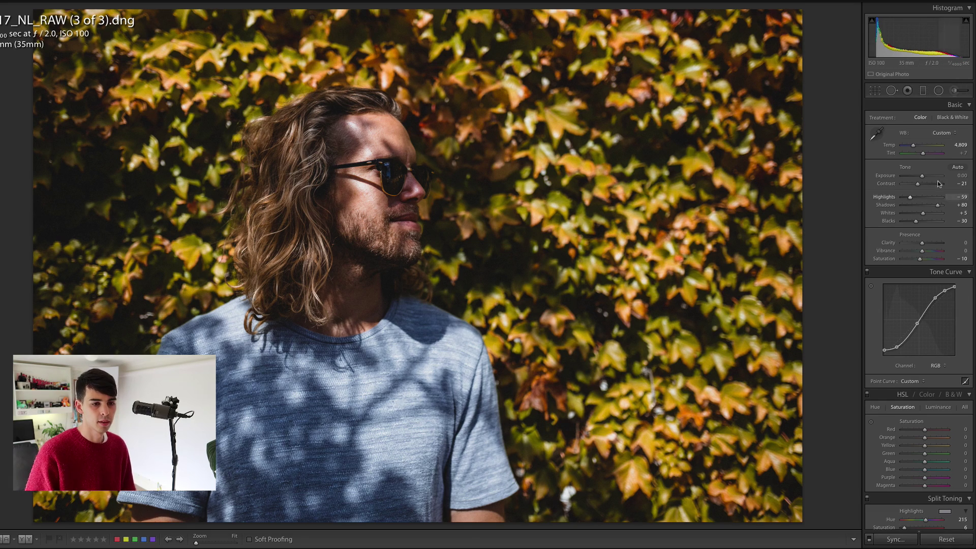
click(956, 176)
key(Up)
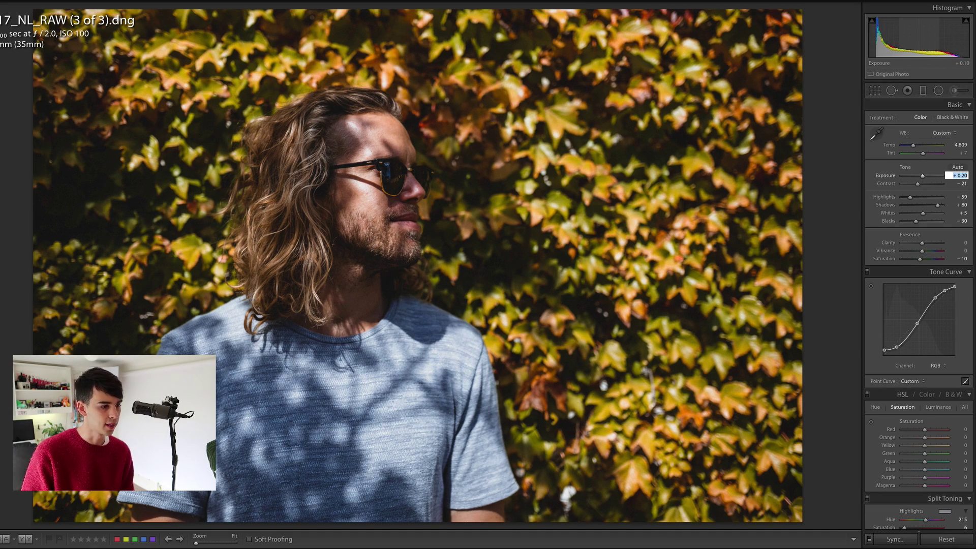
drag(910, 198, 908, 199)
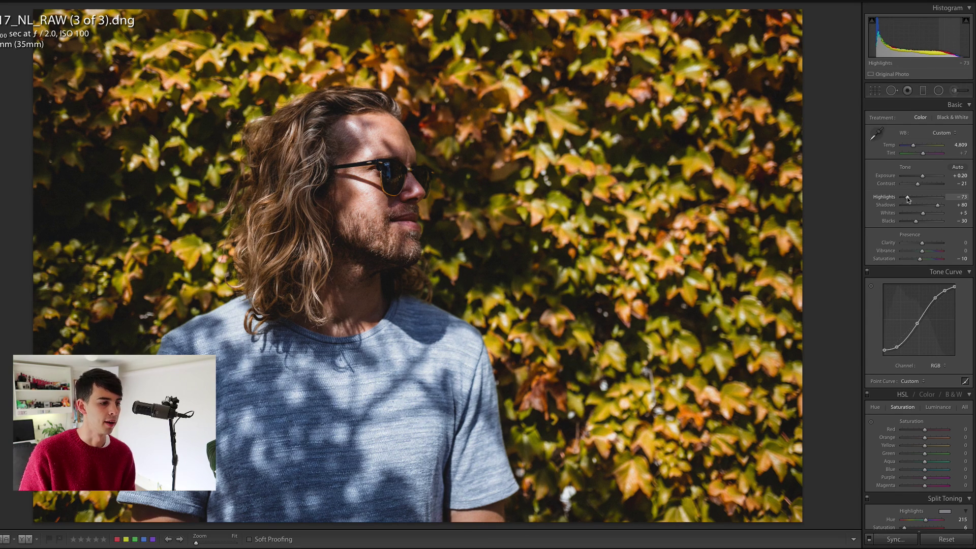
Toggle between before and after views to compare the edit with the original.
key(backslash)
key(backslash)
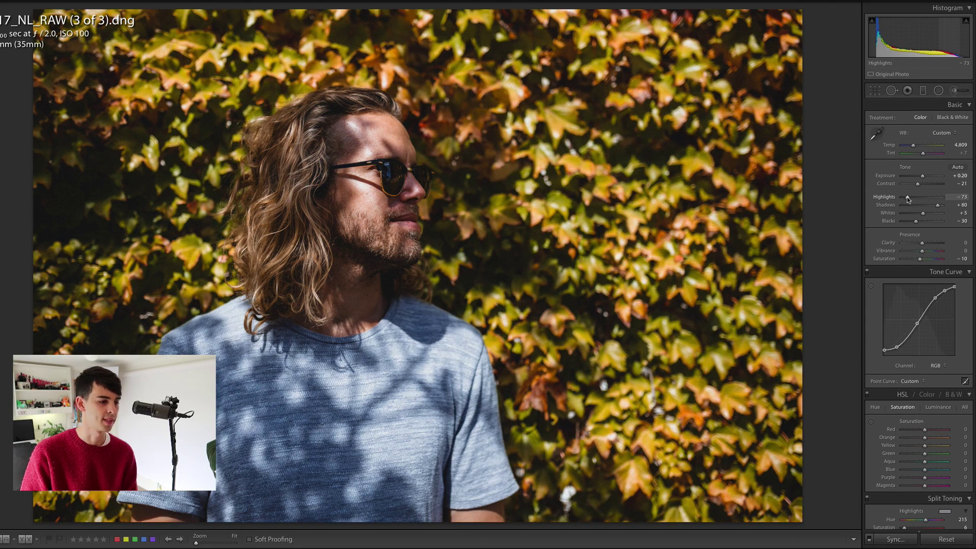
key(backslash)
key(backslash)
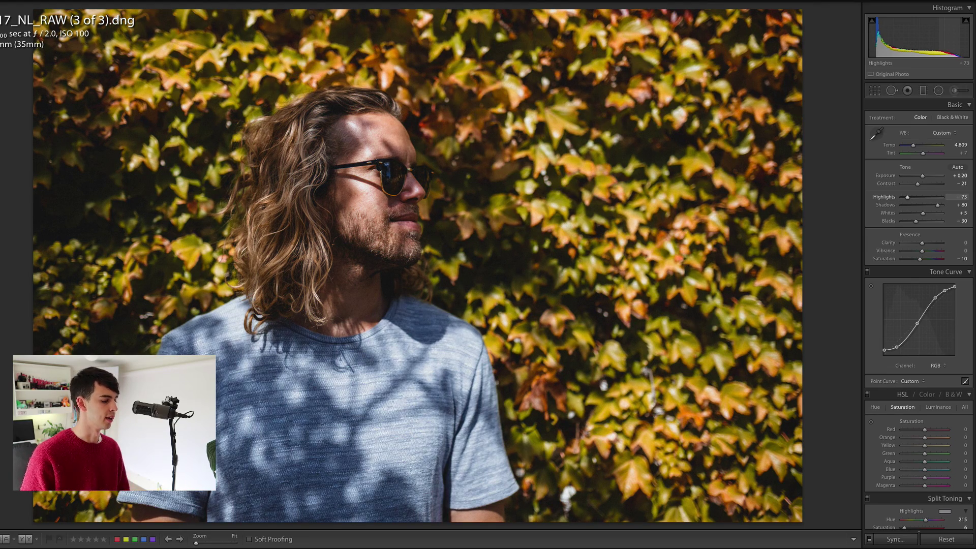
key(backslash)
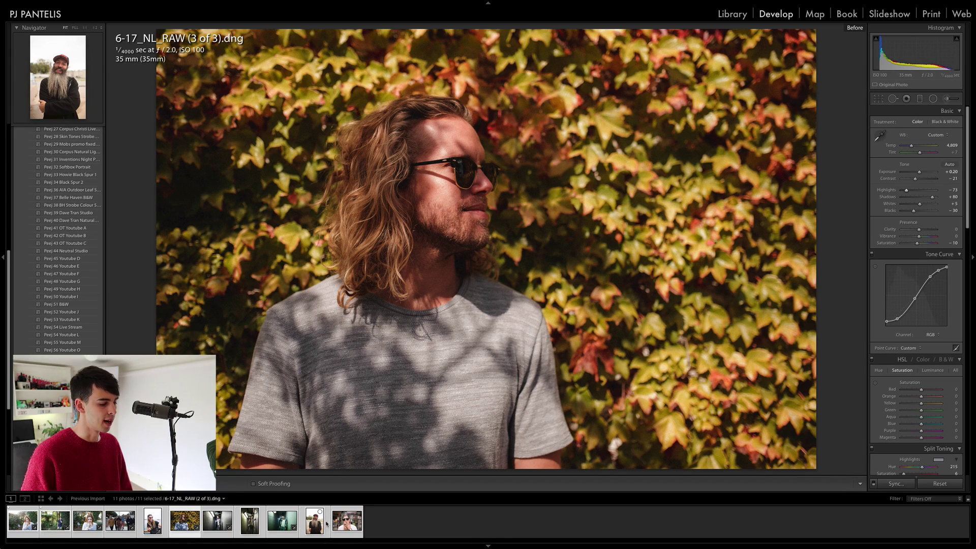
Open the bearded man's portrait and tighten the crop from the top-left corner.
click(325, 523)
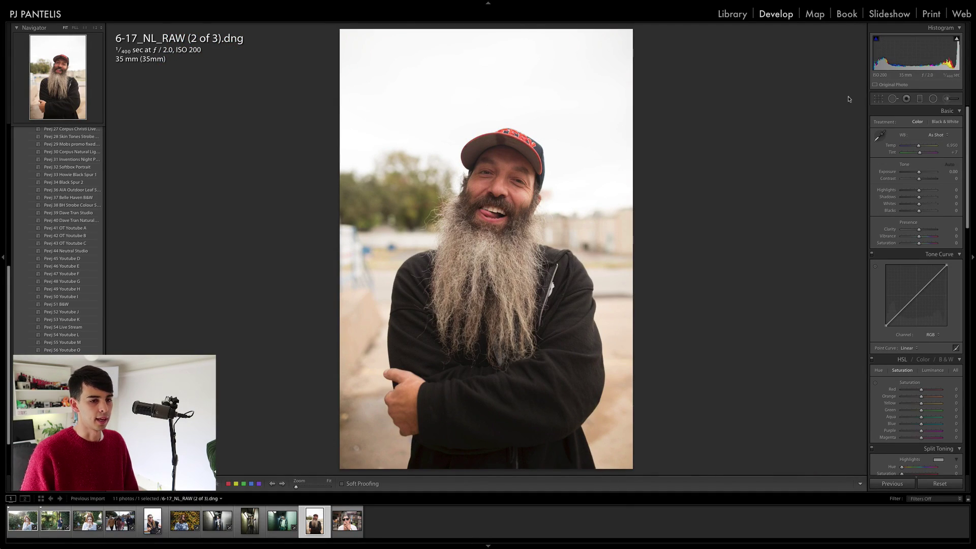
click(878, 99)
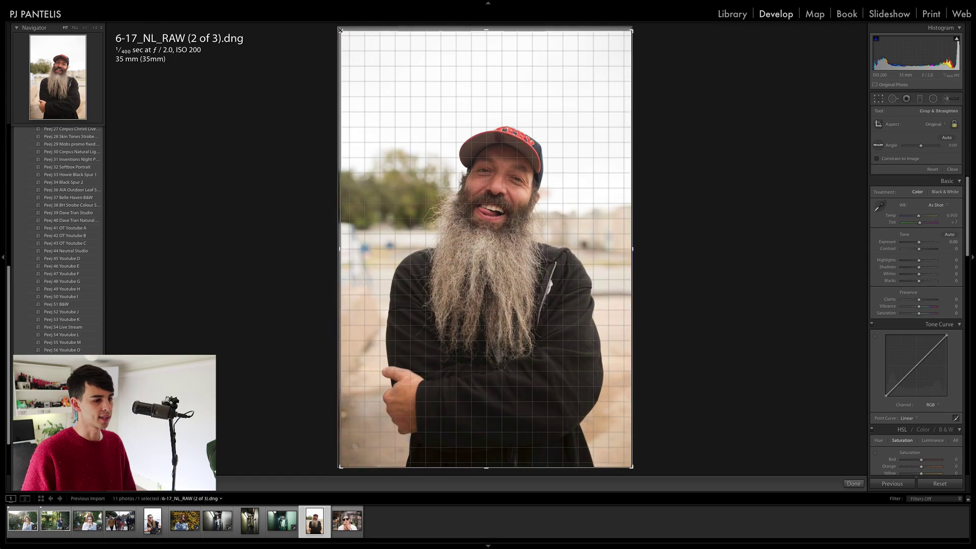
drag(340, 30, 350, 38)
key(Return)
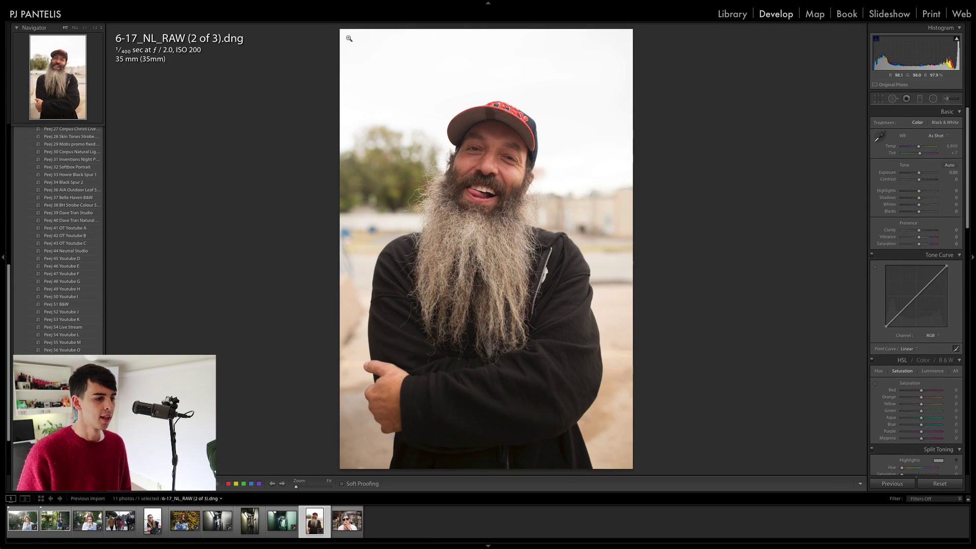
Try Peej 56 Youtube O with Temp 5,933 and exposure −0.40, then reset to defaults.
click(79, 351)
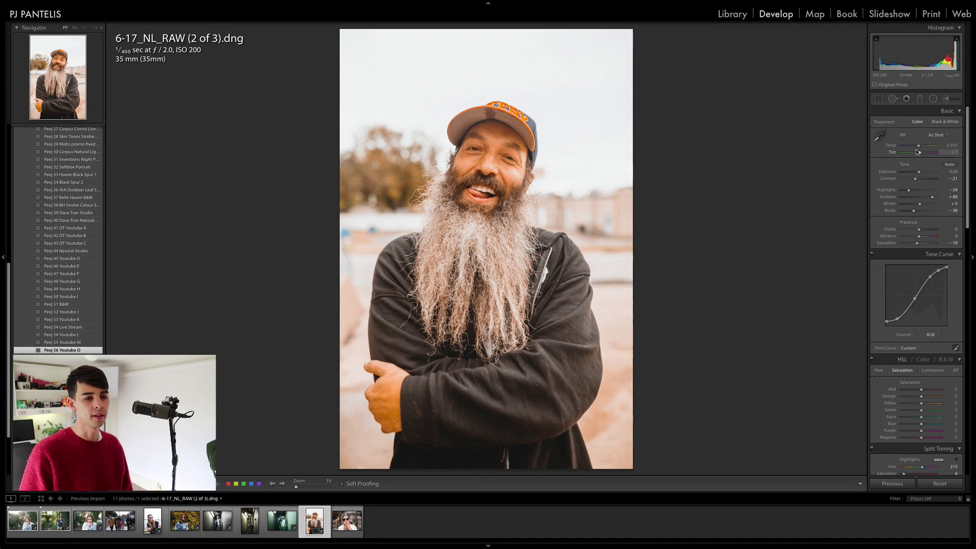
drag(919, 146, 915, 145)
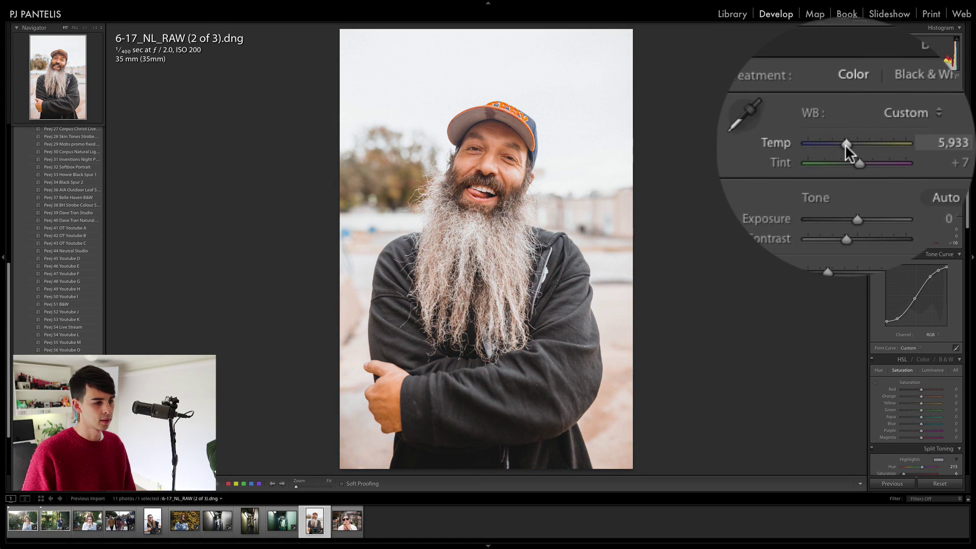
click(898, 172)
key(Down)
key(Down)
key(Down)
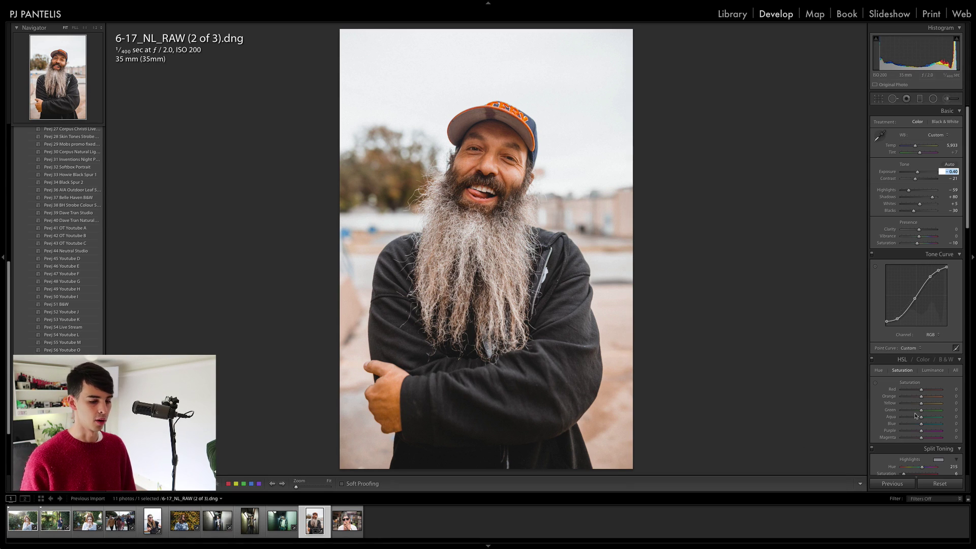
click(933, 486)
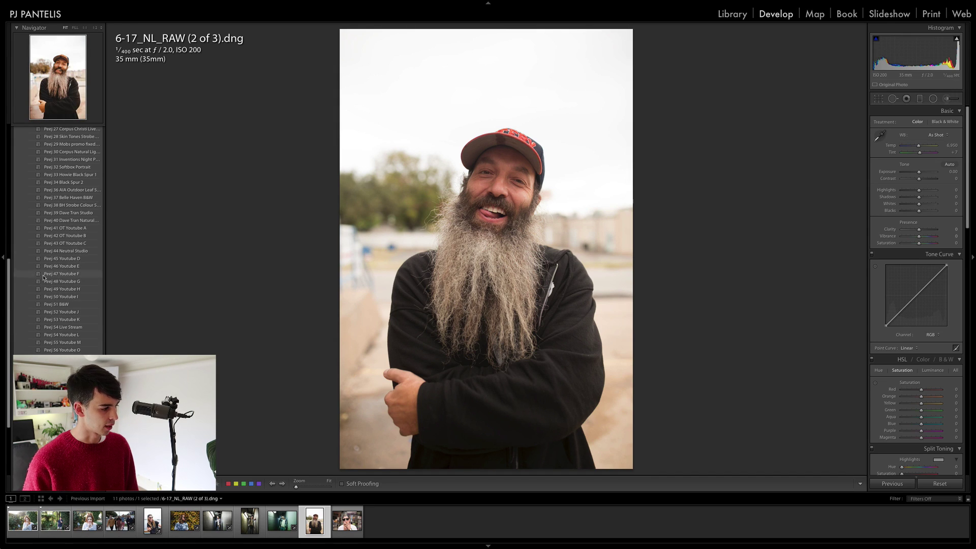
Apply Peej 44 Neutral Studio, then set Temp to 5,483 and exposure to −0.45.
click(97, 251)
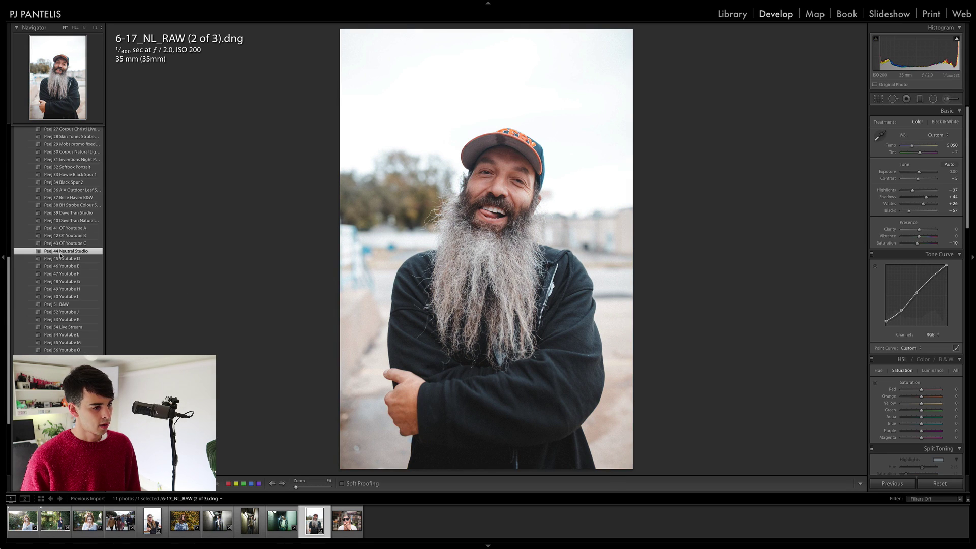
drag(912, 146, 915, 146)
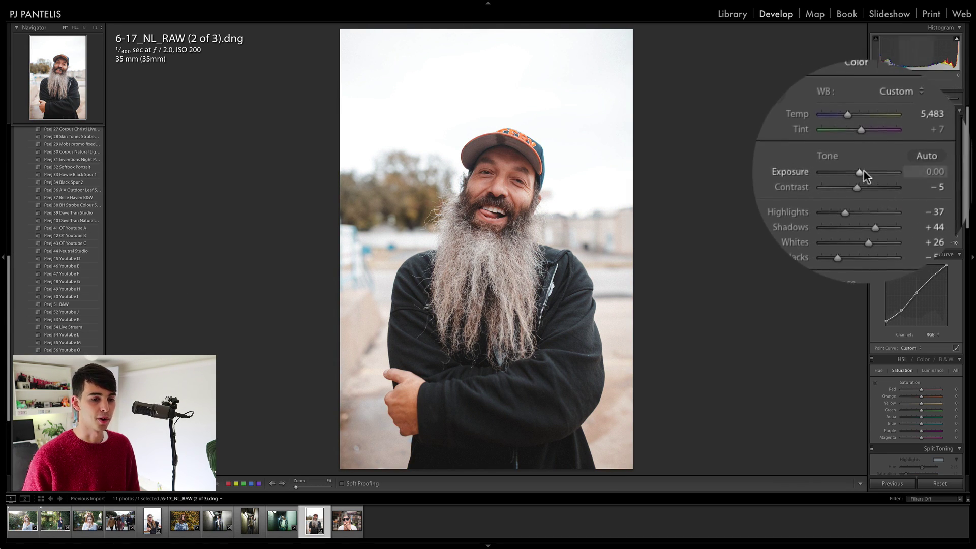
drag(867, 172, 864, 172)
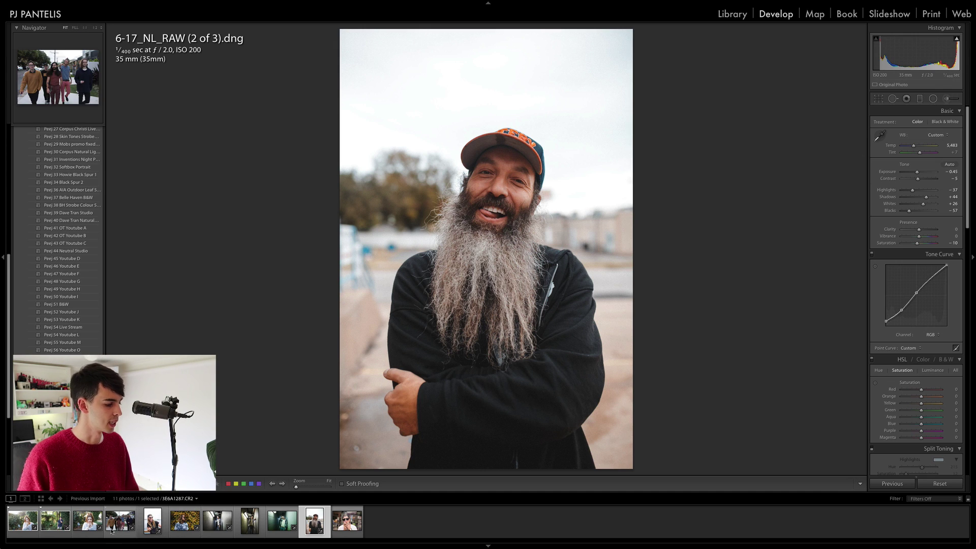
Open the red-haired woman's garden portrait and check her face at 1:1.
click(26, 532)
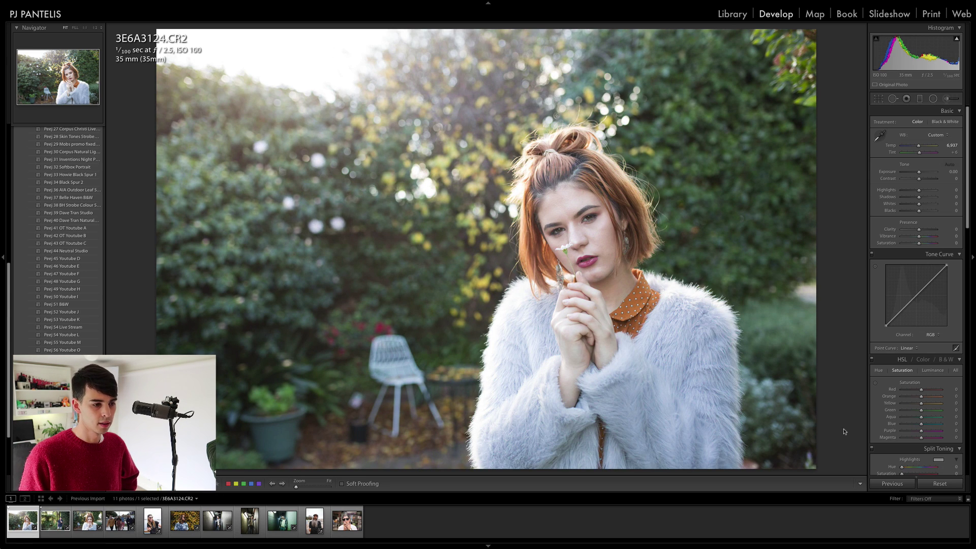
click(579, 199)
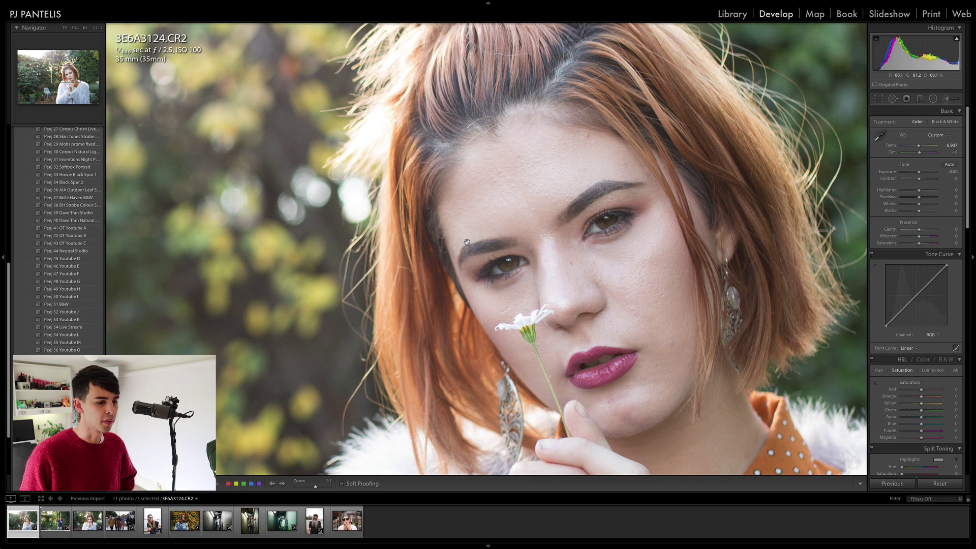
click(467, 242)
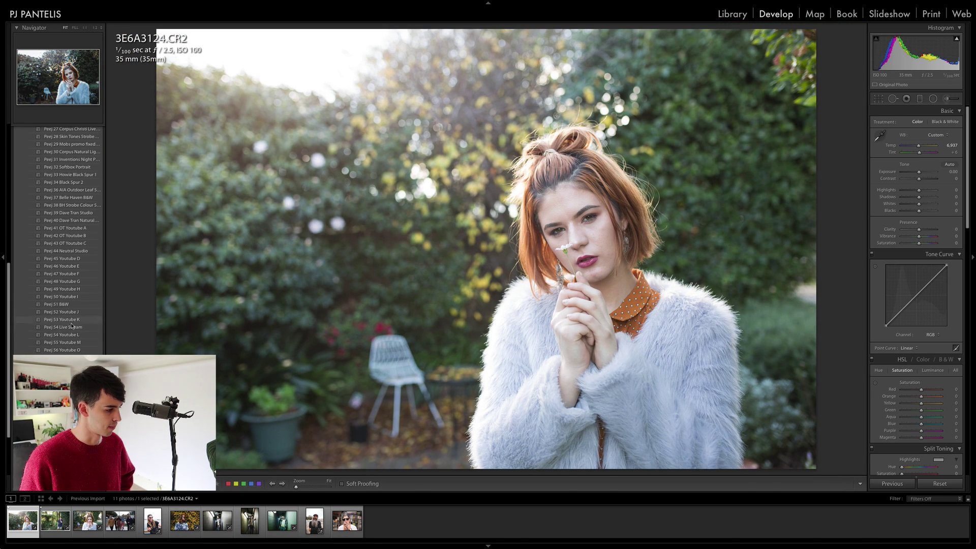
Apply Peej 47 Youtube F, lower contrast to +11 and warm Temp to 7,506.
click(80, 276)
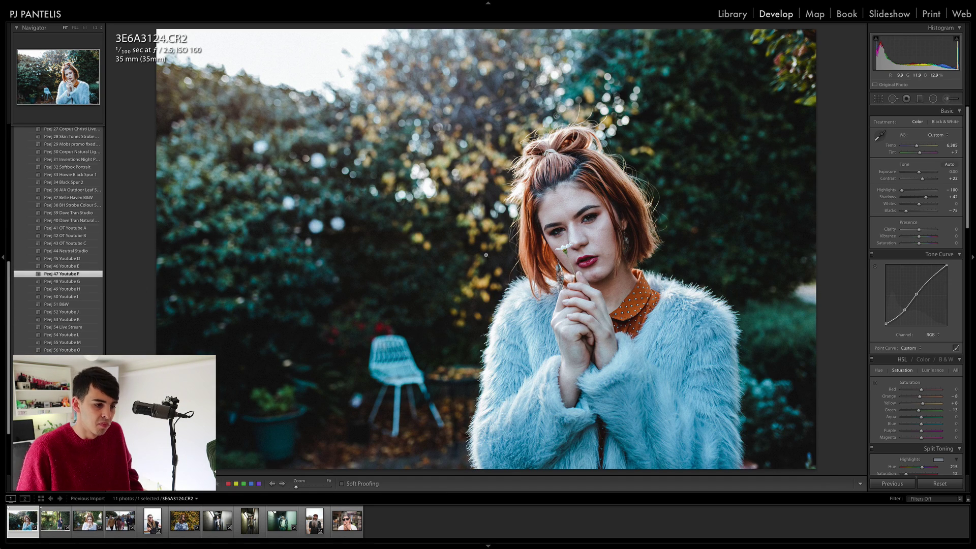
drag(923, 179, 920, 173)
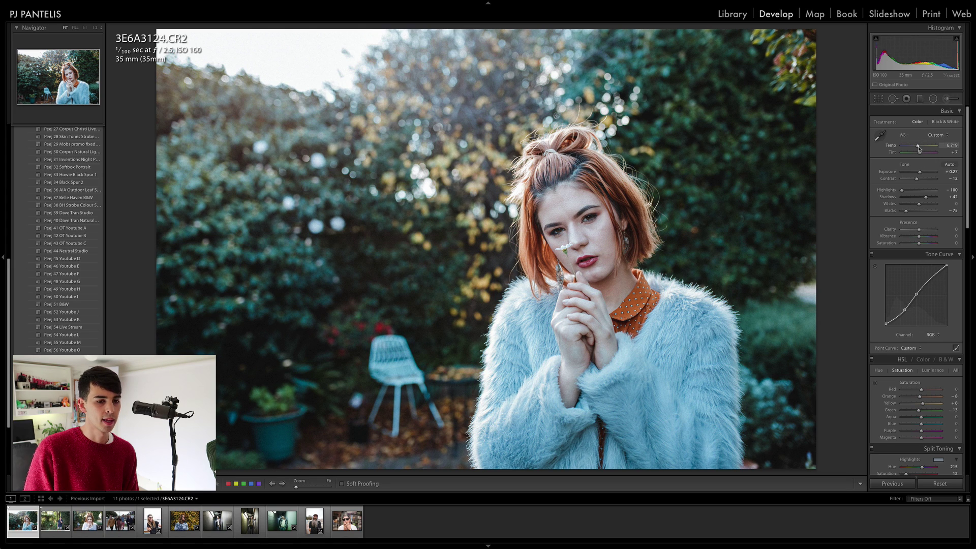
drag(919, 147, 920, 147)
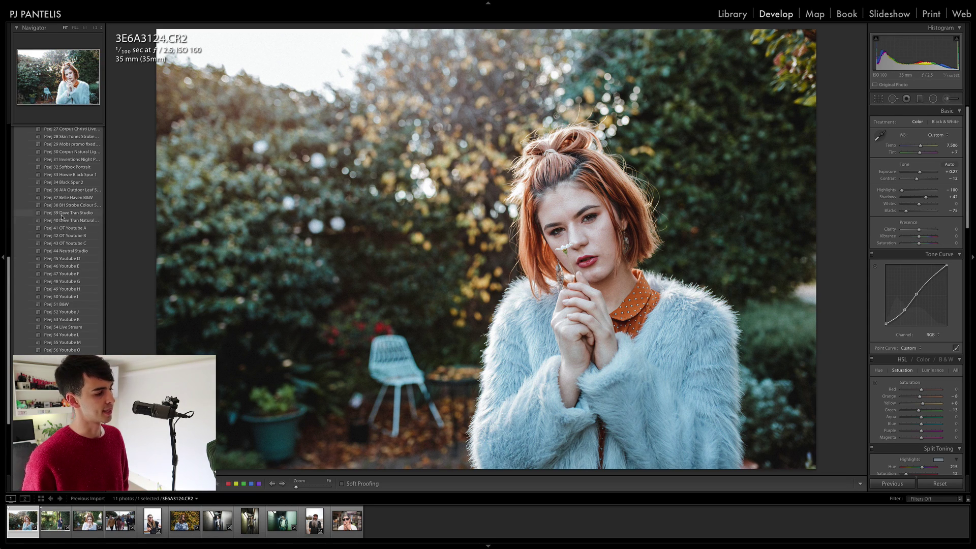
Try Peej 41 OT Youtube A, then reset to As Shot white balance and zero exposure.
scroll(63, 216, up, 5)
scroll(63, 216, down, 4)
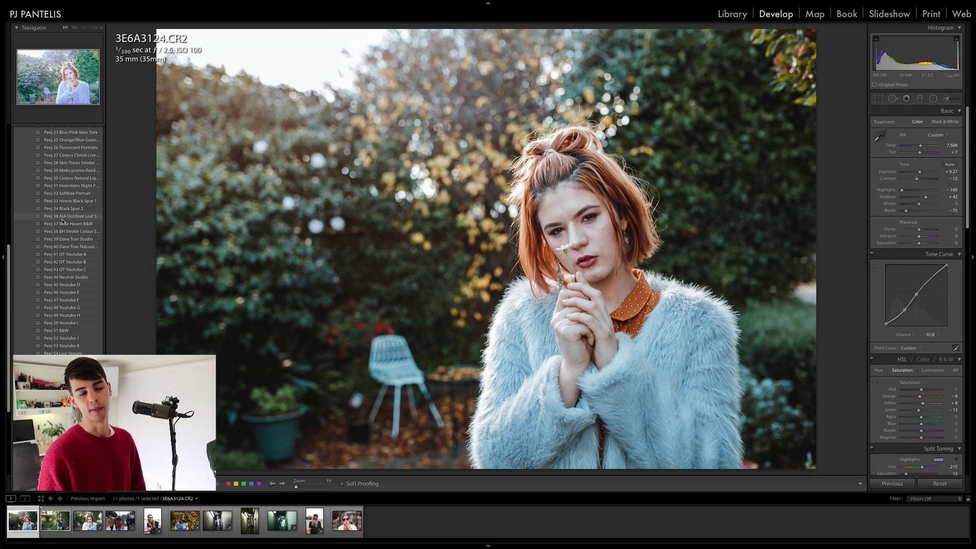
click(75, 254)
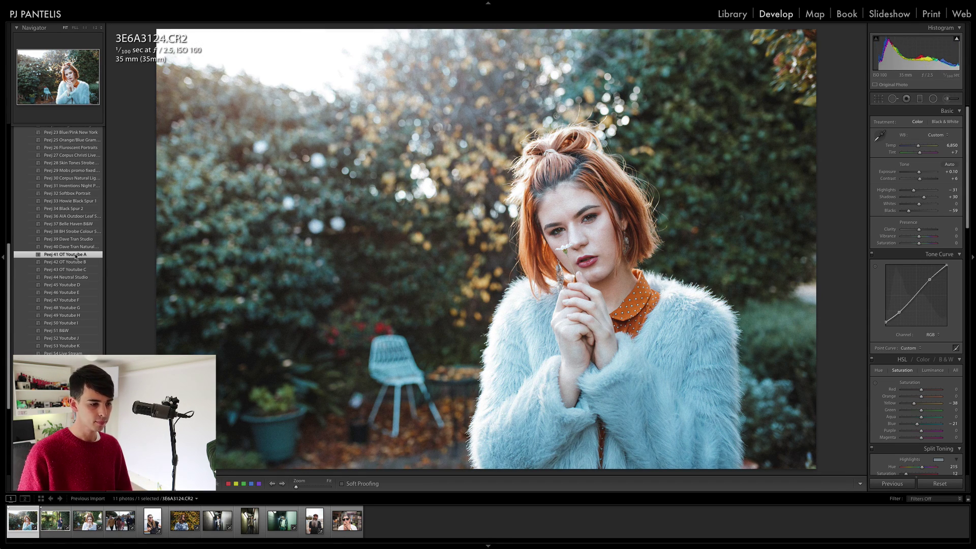
click(940, 484)
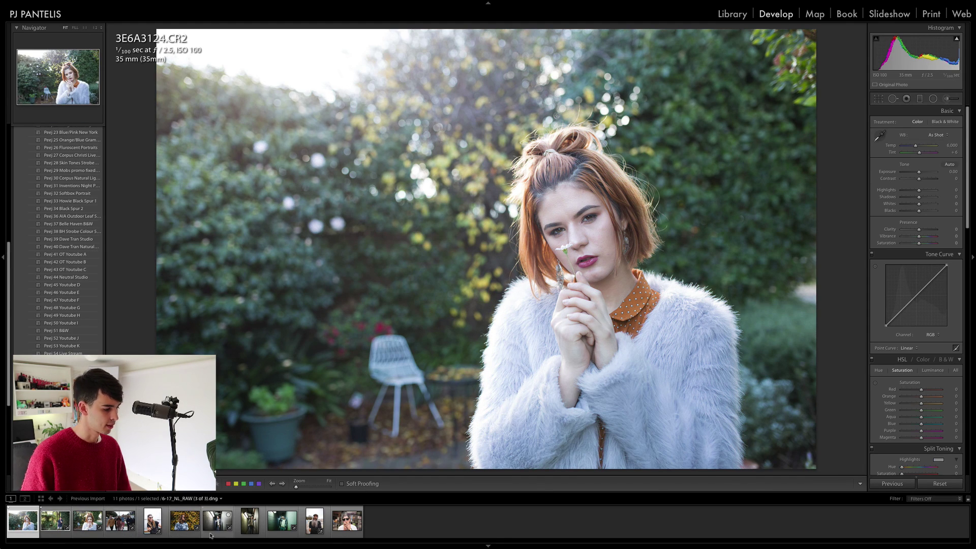
On the smoking man's photo, apply a preset and set Temp 6,581 and exposure −0.40.
click(350, 532)
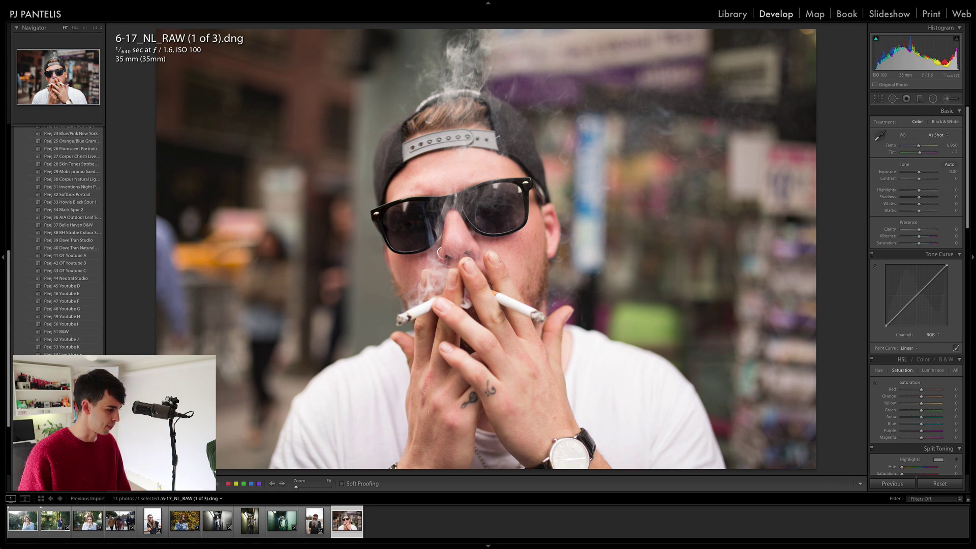
click(71, 163)
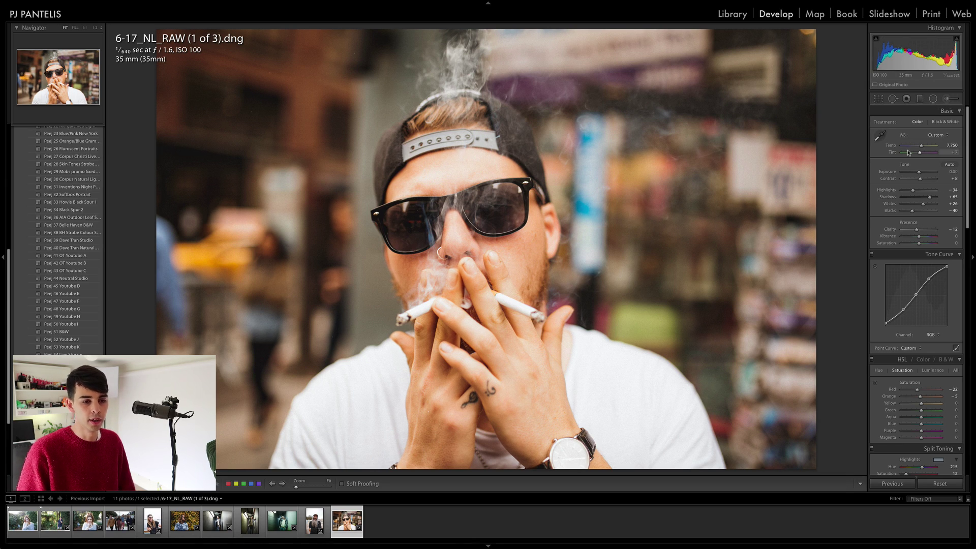
drag(922, 147, 867, 145)
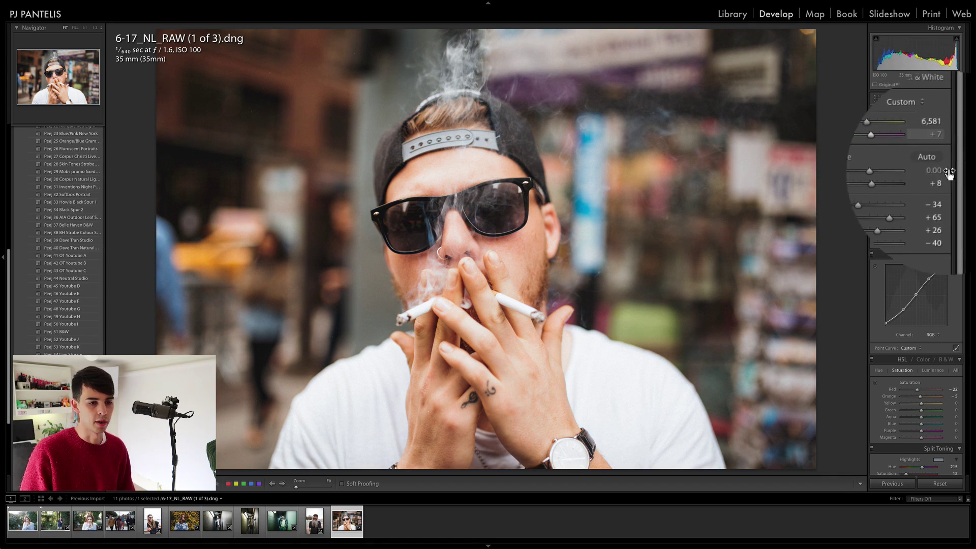
click(930, 170)
key(Down)
key(Down)
key(Down)
key(Down)
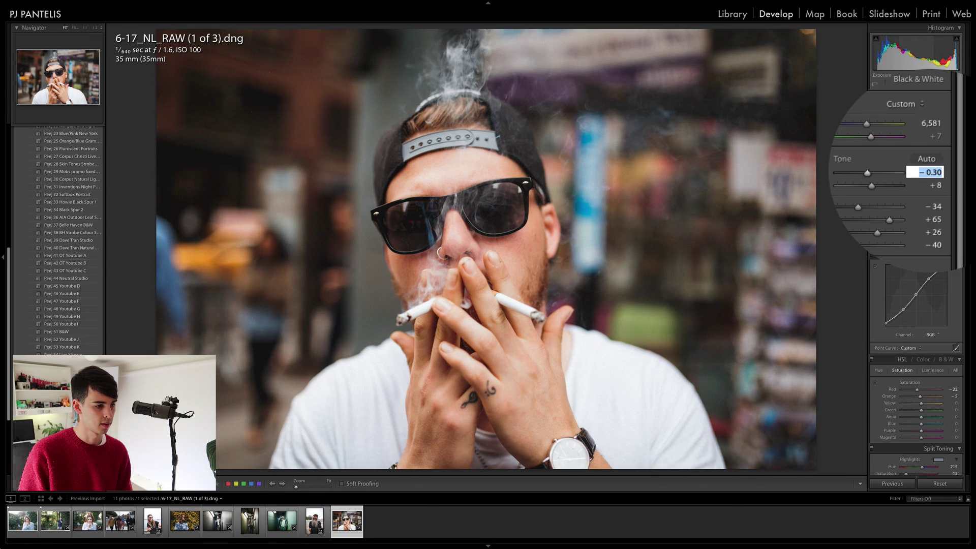
key(Return)
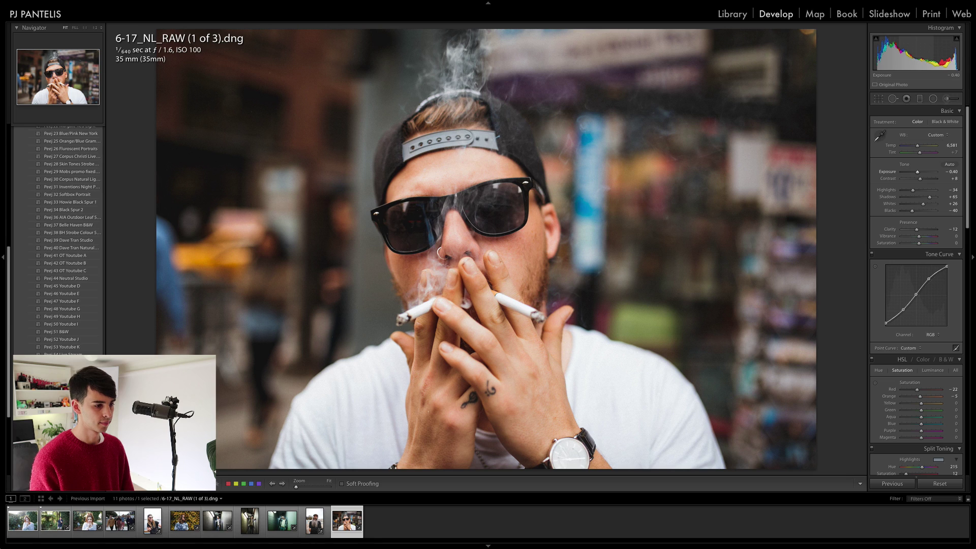
Compare before/after, check the sunglasses at 1:1, then open the corridor portrait PJP_9257.CR2.
key(backslash)
key(backslash)
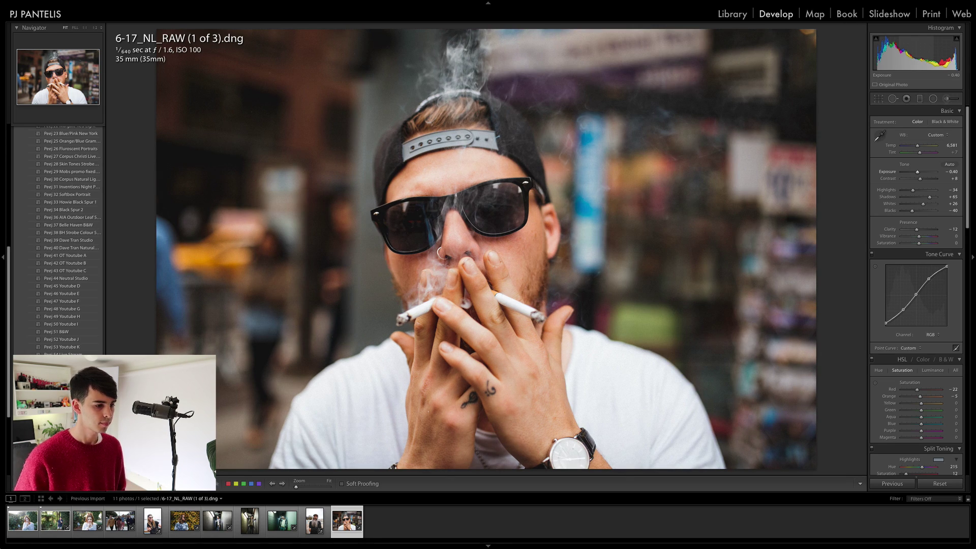
key(backslash)
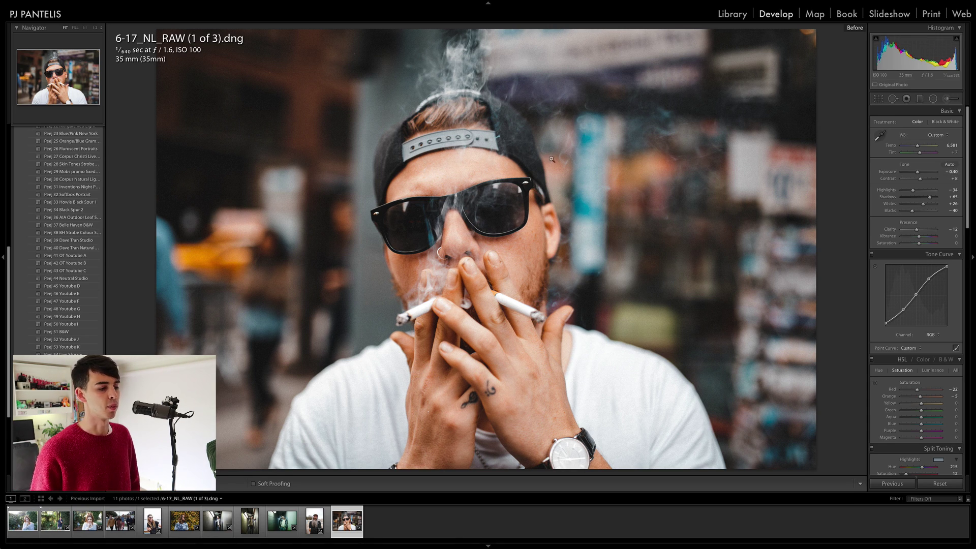
click(478, 195)
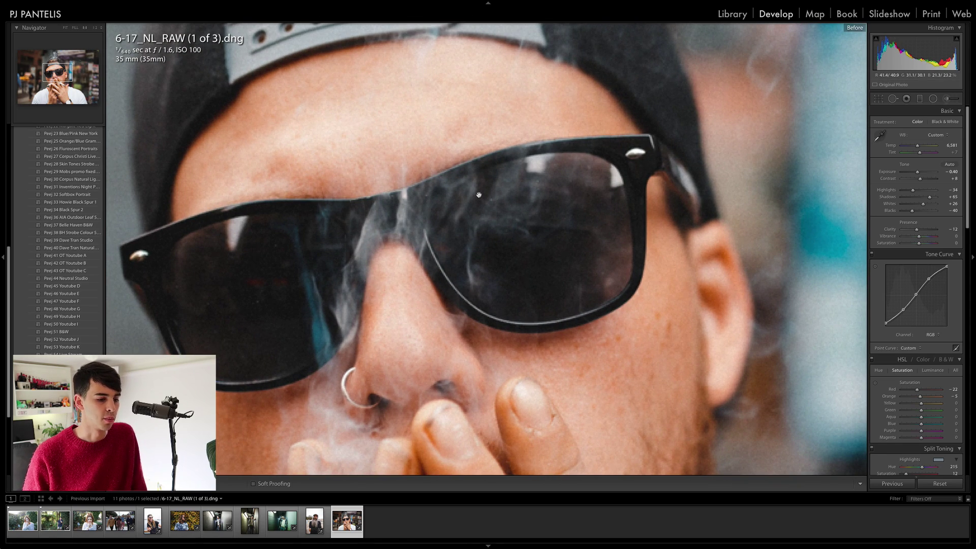
click(479, 195)
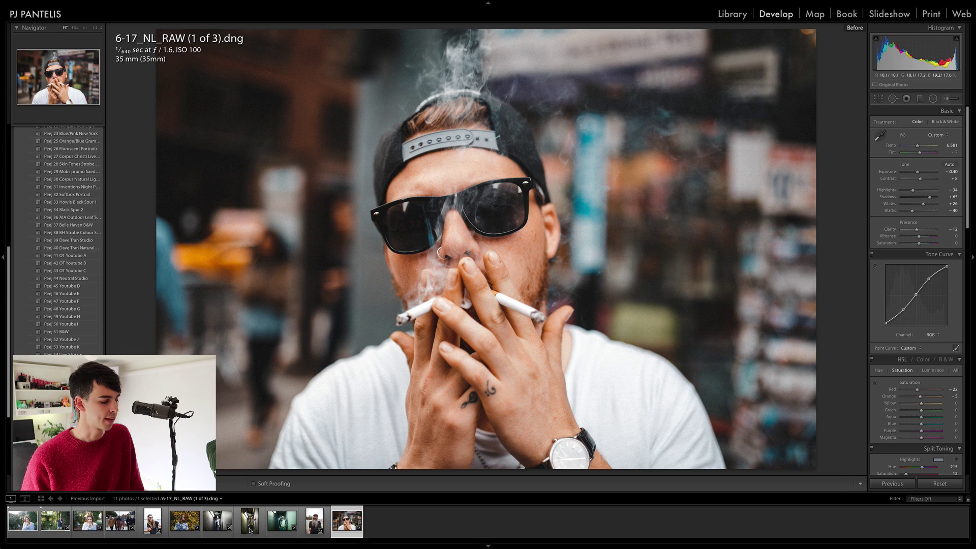
click(281, 534)
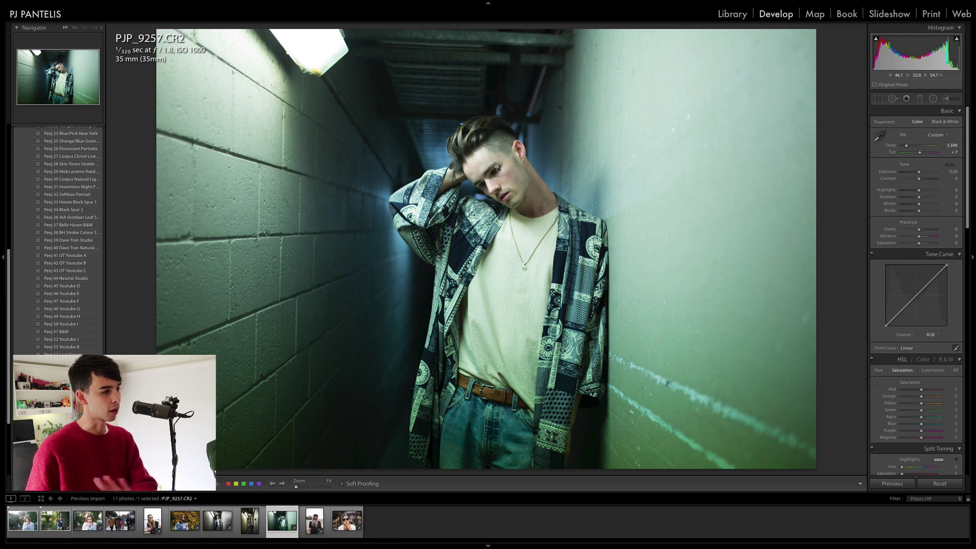
Inspect the man's face at 1:1, then apply Peej 45 Youtube D and cool Temp to 3,775.
click(487, 165)
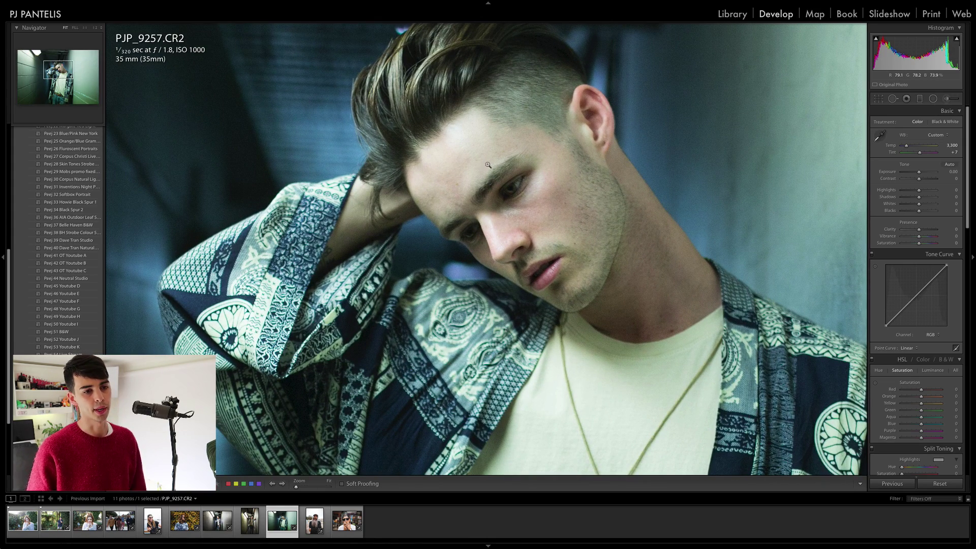
click(488, 165)
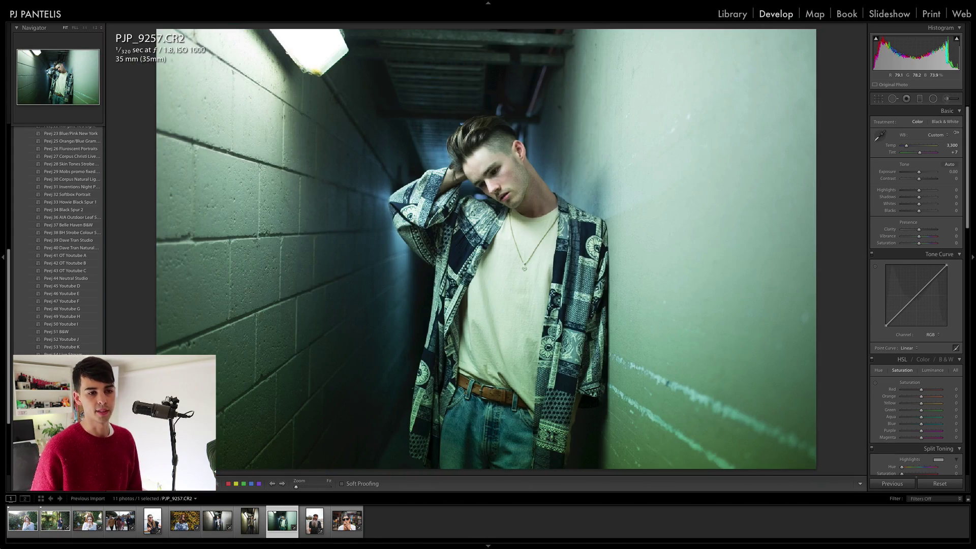
click(74, 286)
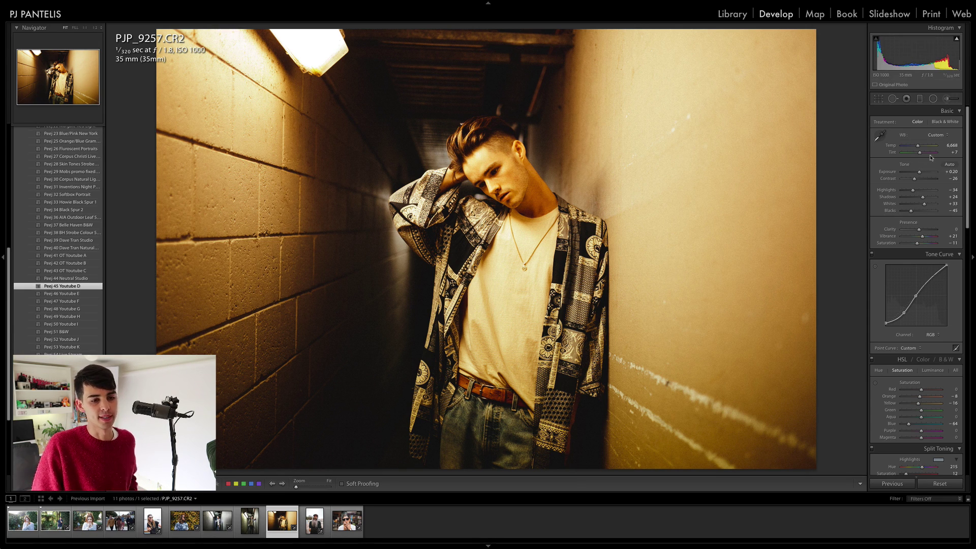
drag(918, 146, 857, 147)
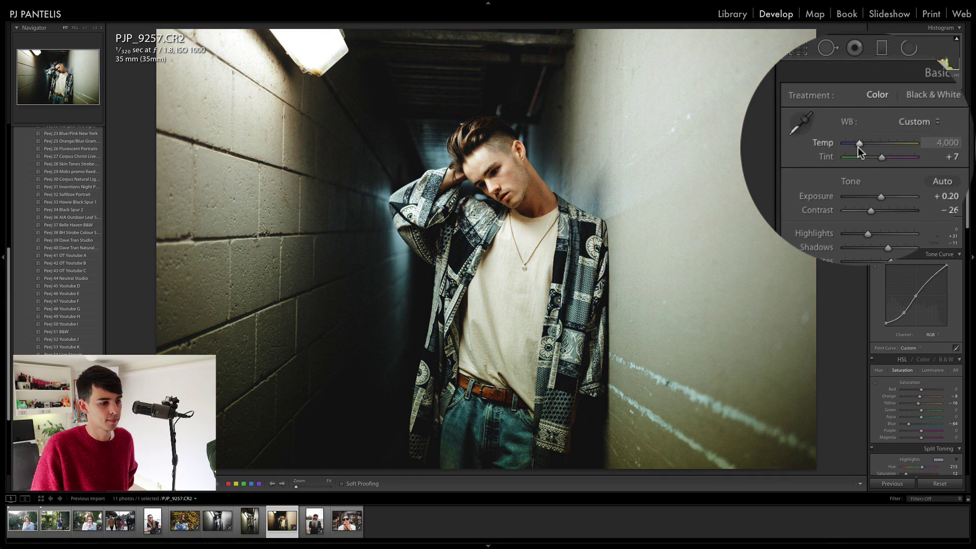
Check face detail at full size and glance down the right panel to the Effects grain settings.
click(498, 165)
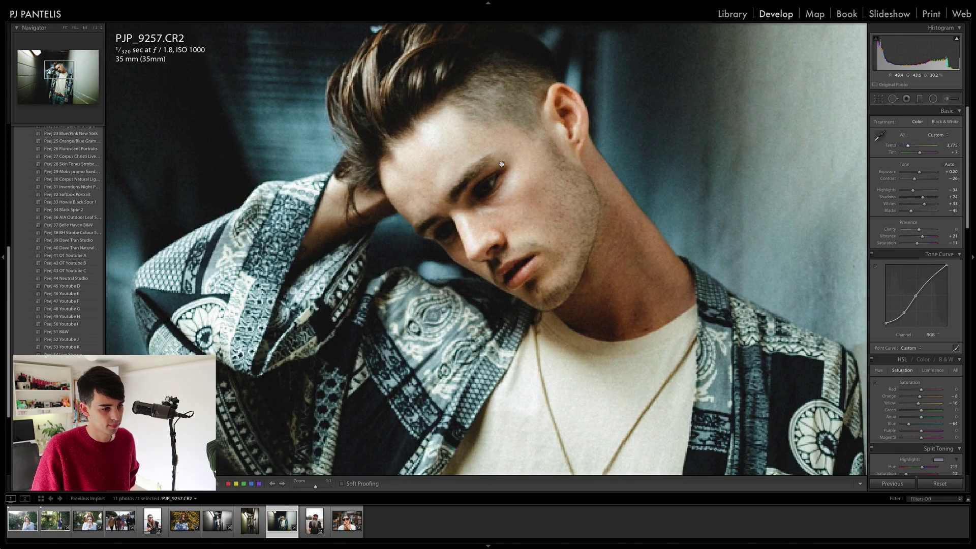
click(503, 164)
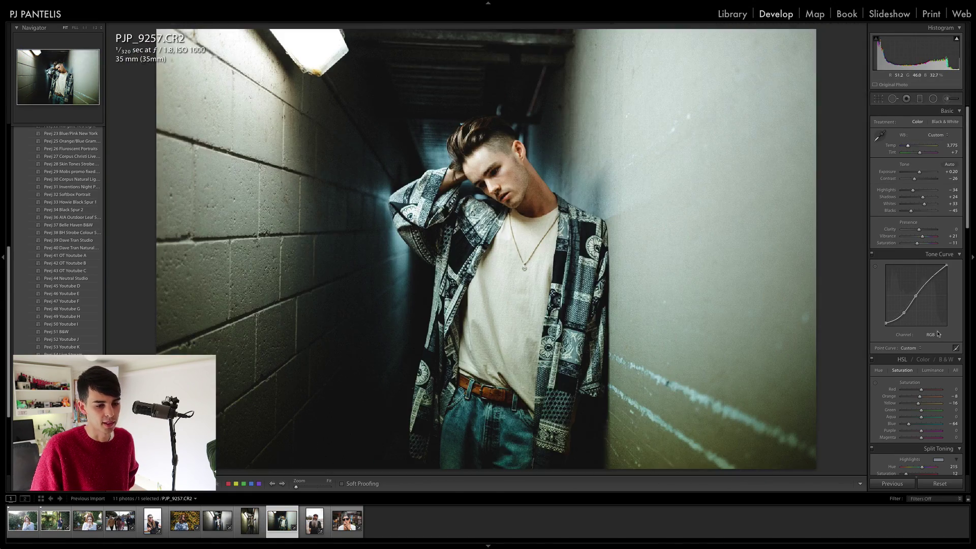
scroll(923, 326, down, 15)
scroll(923, 326, up, 3)
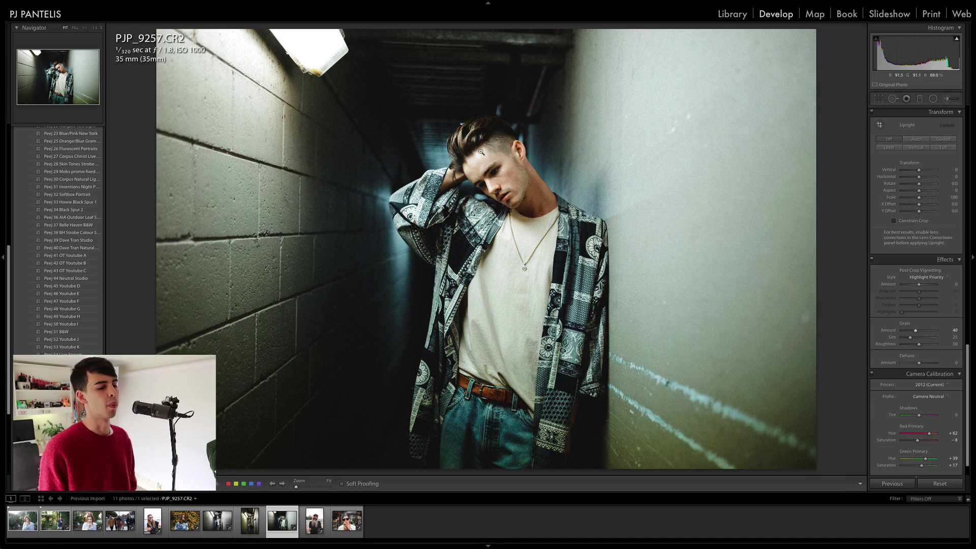
click(481, 152)
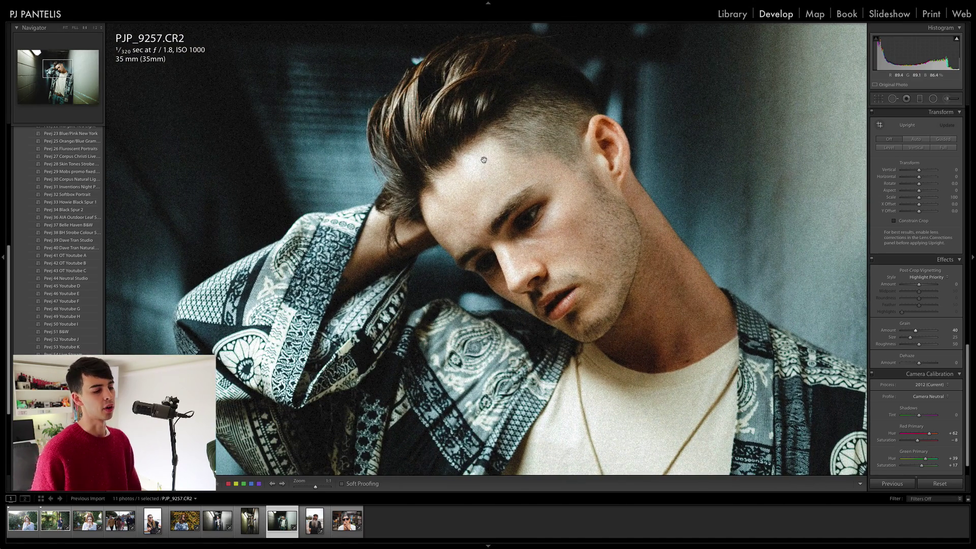
click(483, 159)
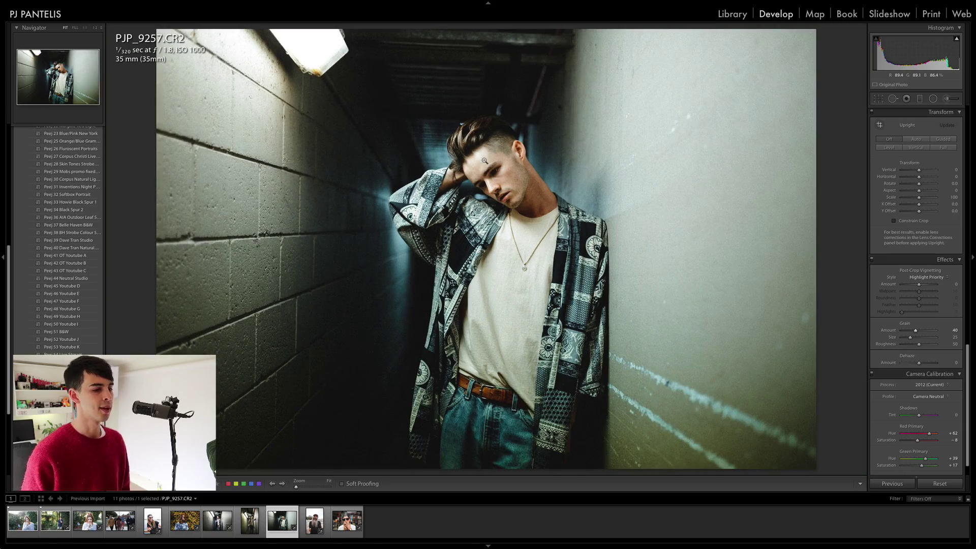